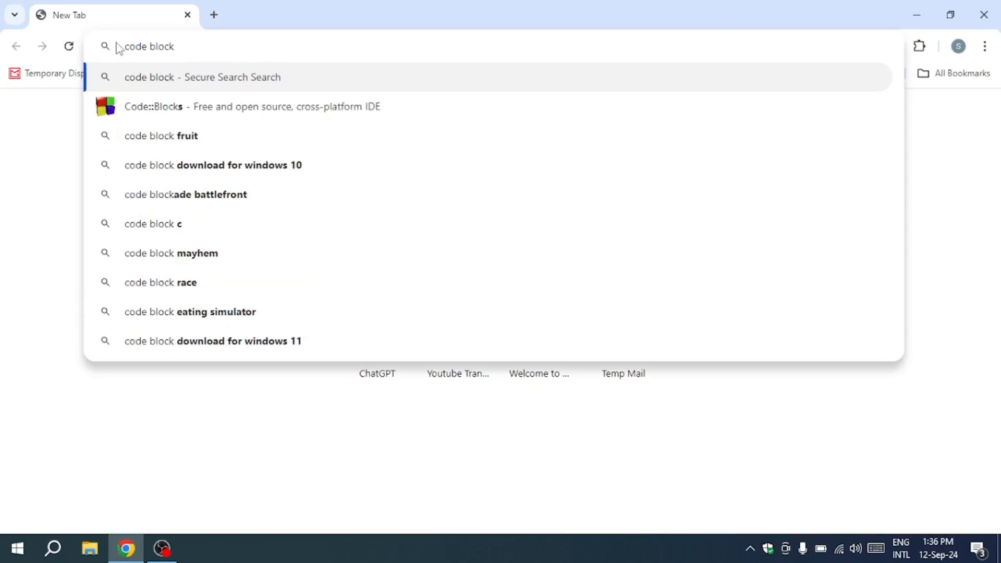
Search the web for 'code blocks download'
text(s dow)
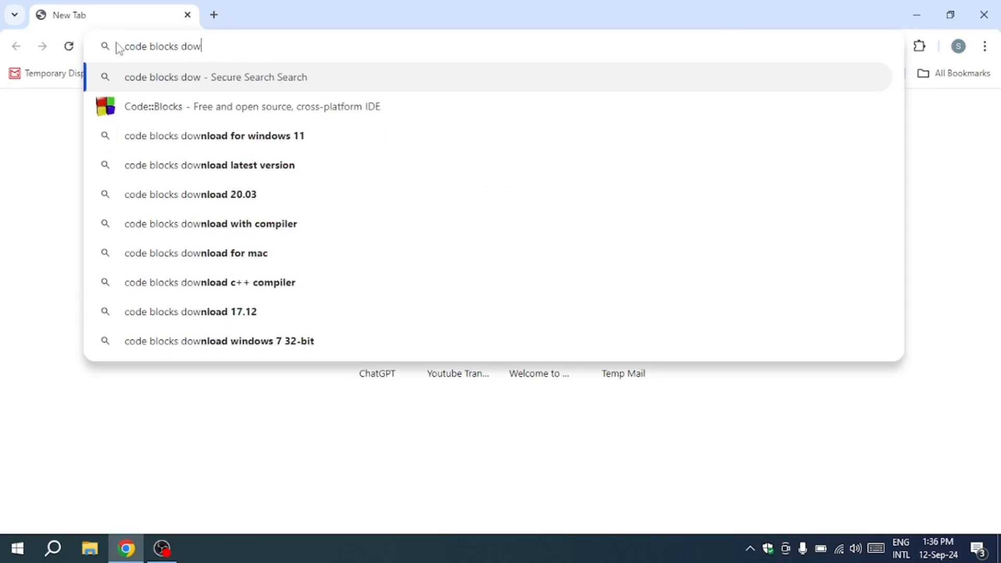
text(nload)
key(Return)
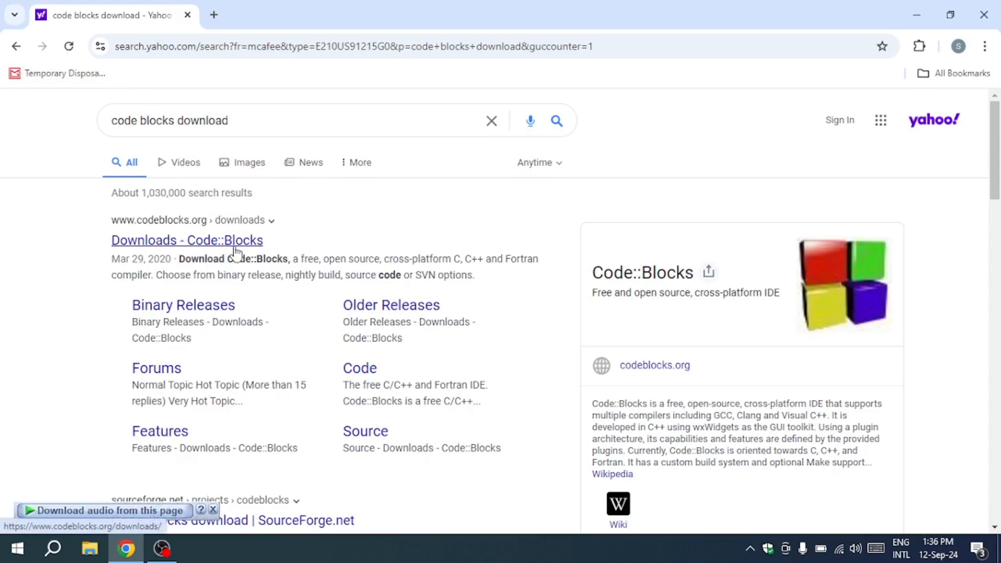
Open the Code::Blocks binary release downloads page, dismiss the ad, and scroll to the Windows table
click(220, 241)
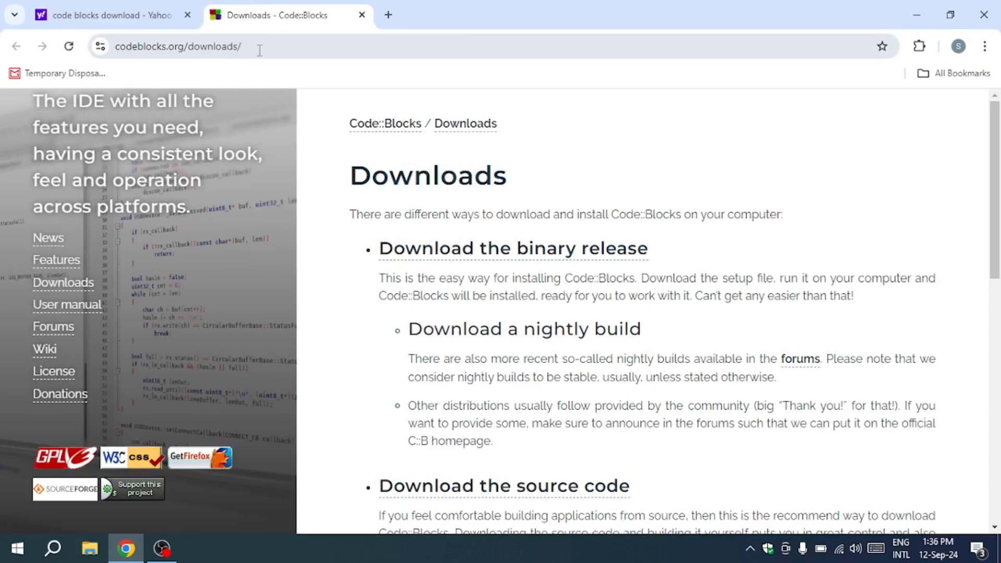
click(488, 256)
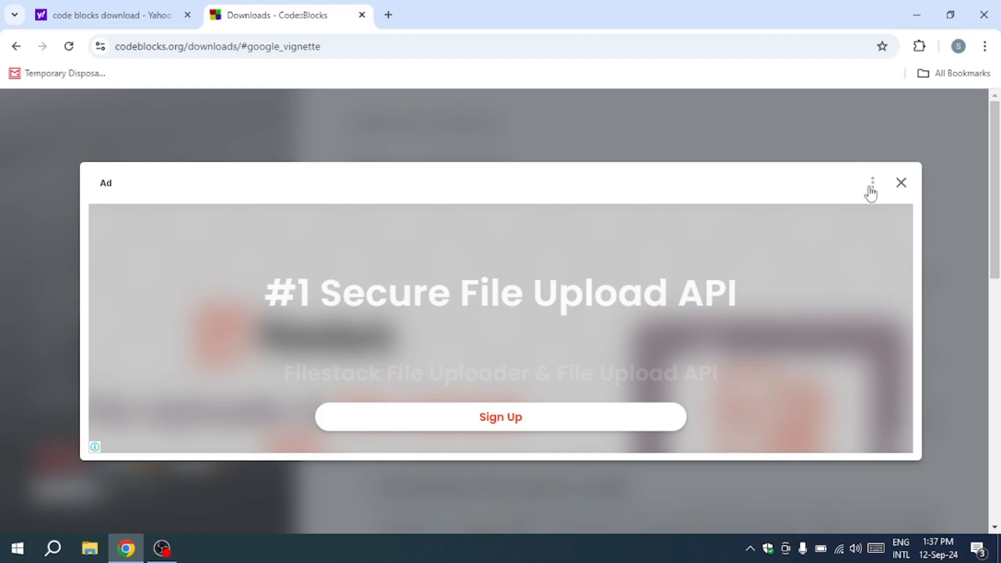
click(901, 185)
scroll(413, 334, down, 5)
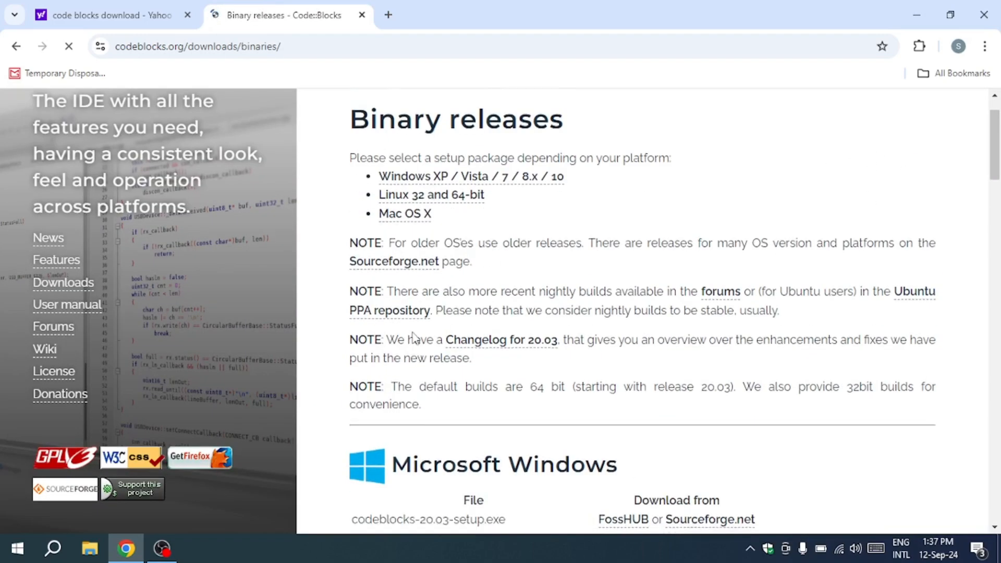
scroll(412, 332, down, 1)
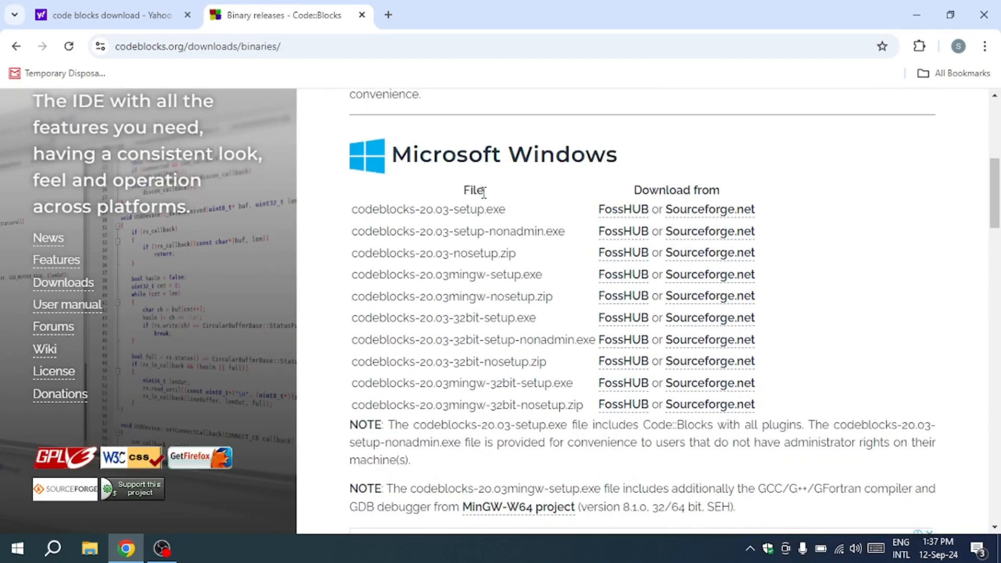
Highlight the Windows download table and the codeblocks-20.03mingw-nosetup.zip file name
drag(348, 211, 800, 397)
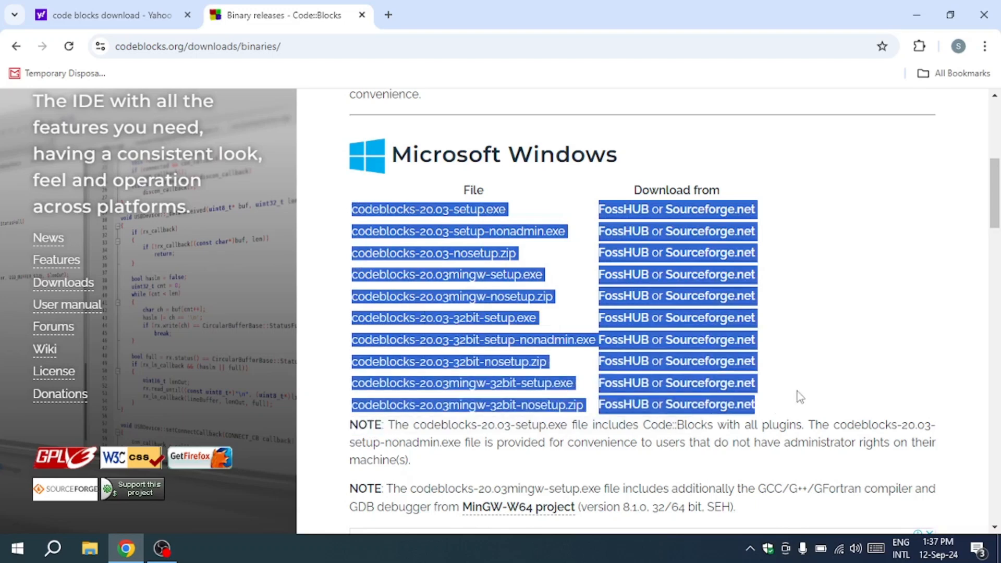
click(320, 283)
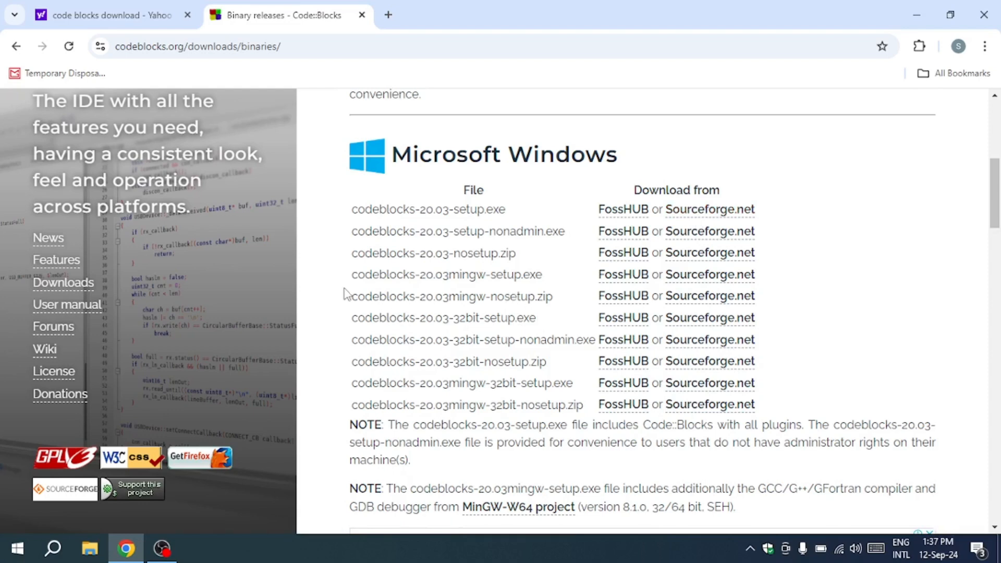
drag(351, 296, 554, 306)
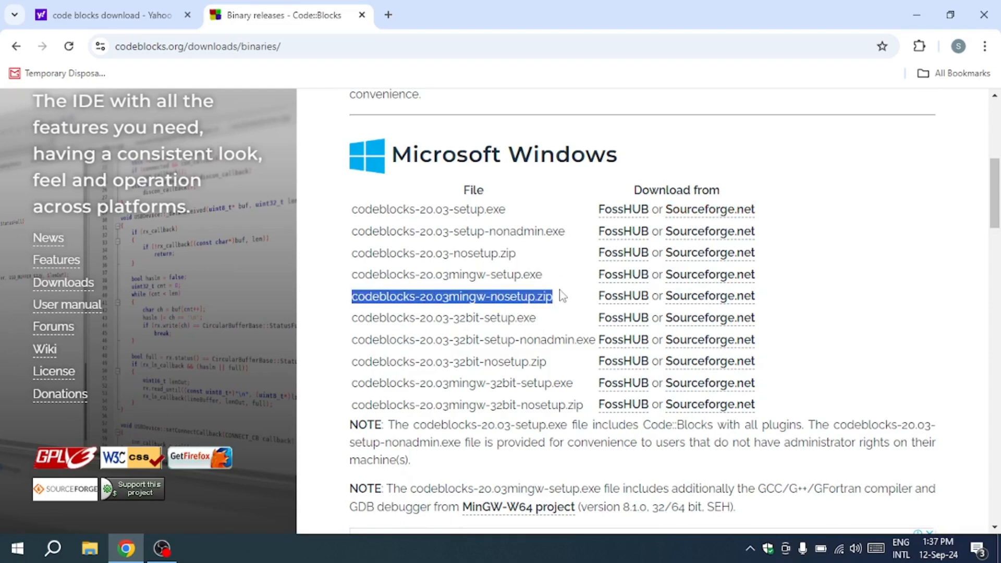
click(558, 293)
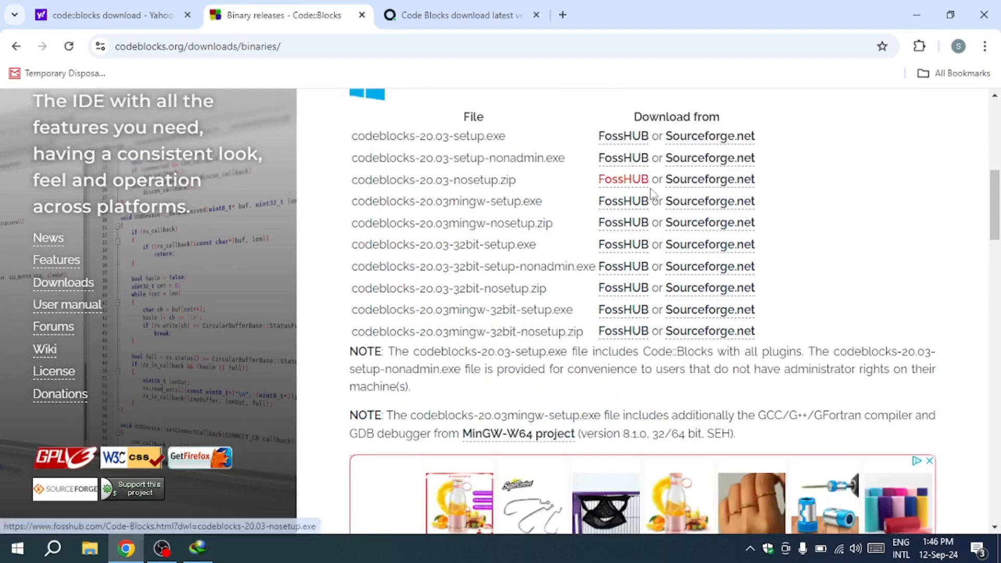
Download codeblocks-20.03mingw-setup.exe from FossHUB and launch the installer
click(623, 201)
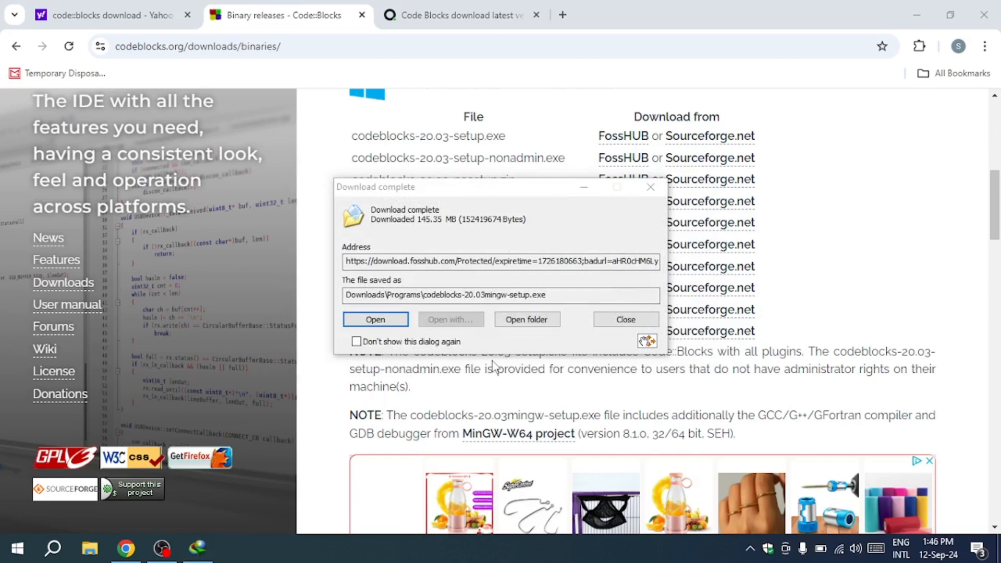
click(378, 320)
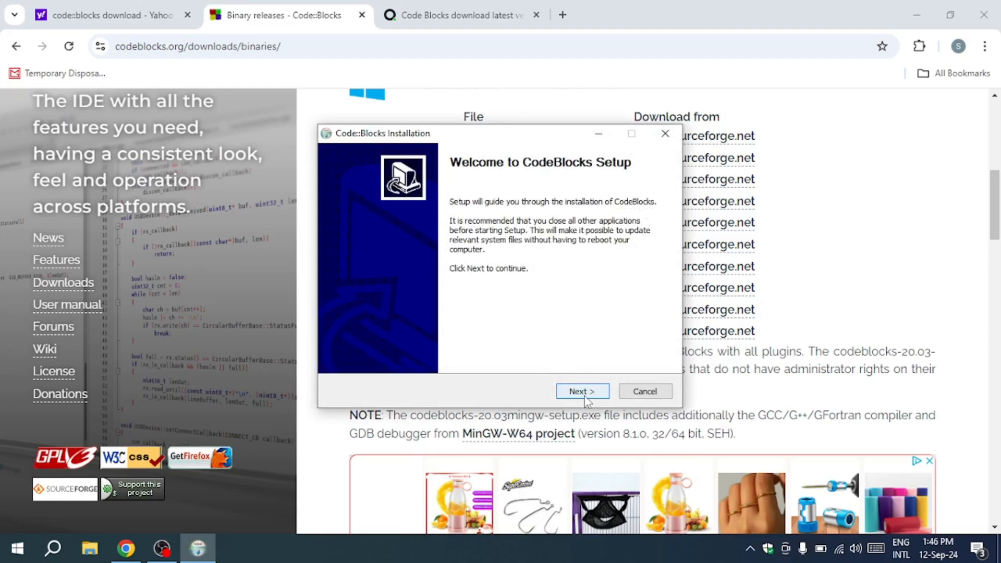
Accept the license and run a full install into C:\Program Files\CodeBlocks
click(582, 392)
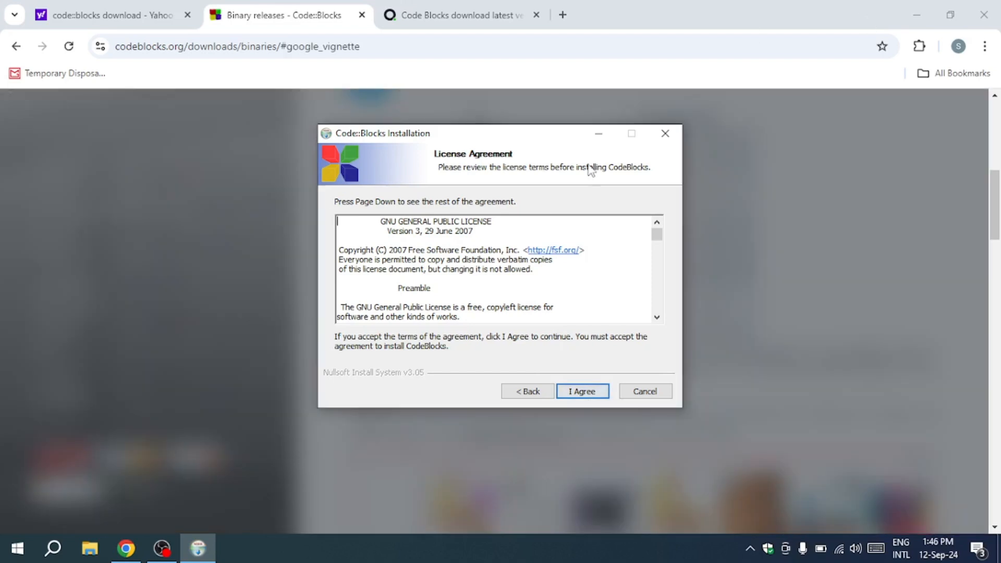
scroll(667, 276, down, 3)
drag(657, 236, 663, 326)
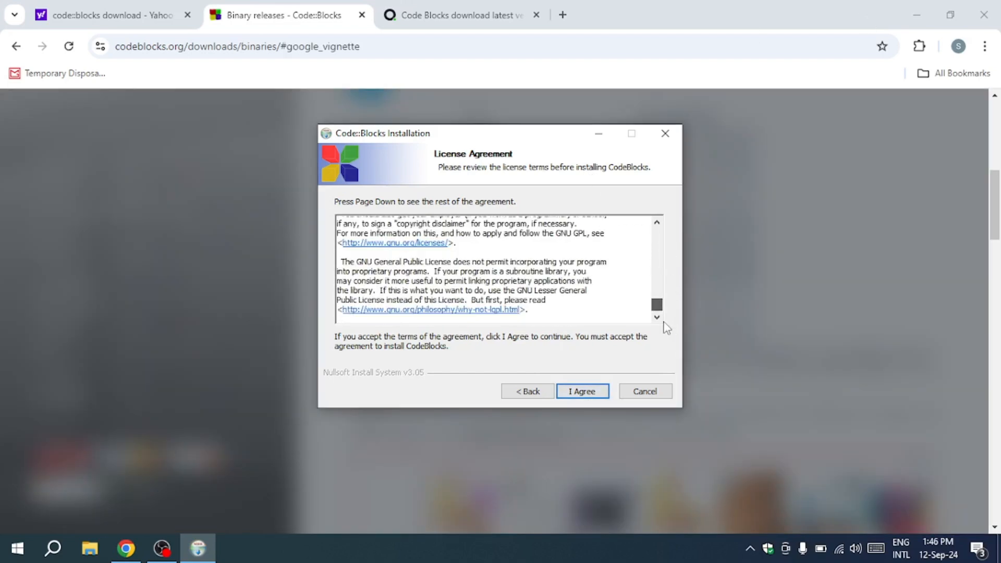
click(581, 391)
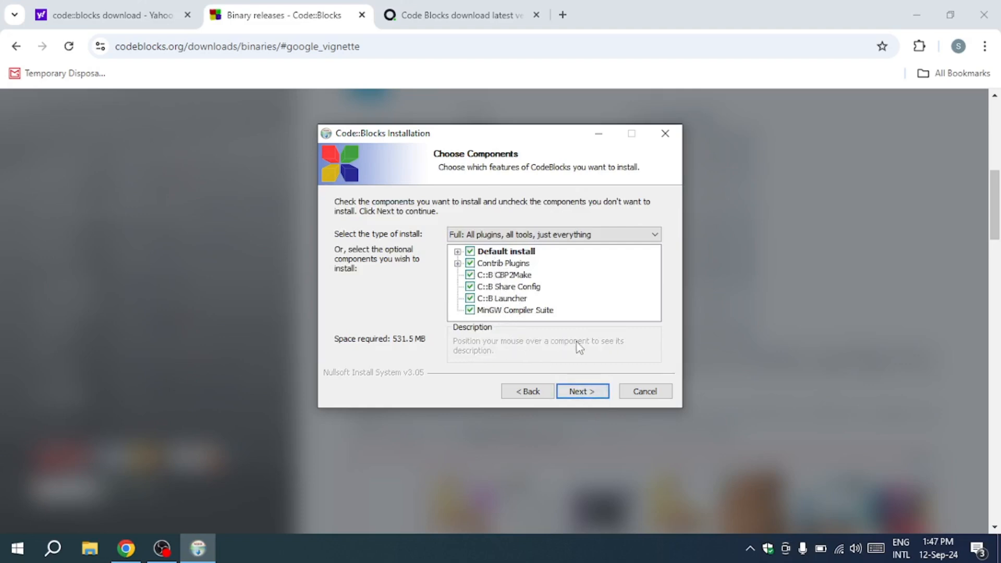
click(595, 391)
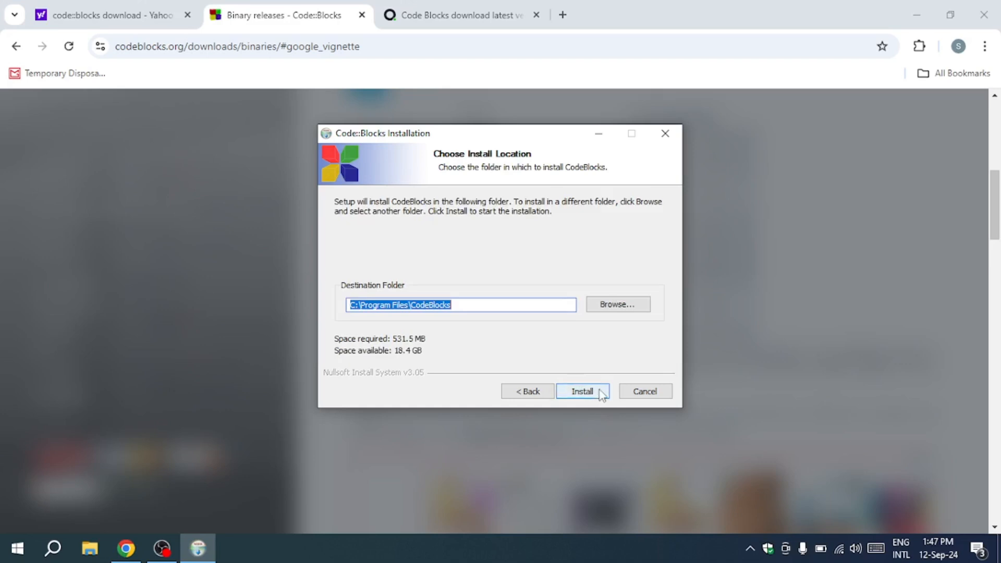
click(602, 393)
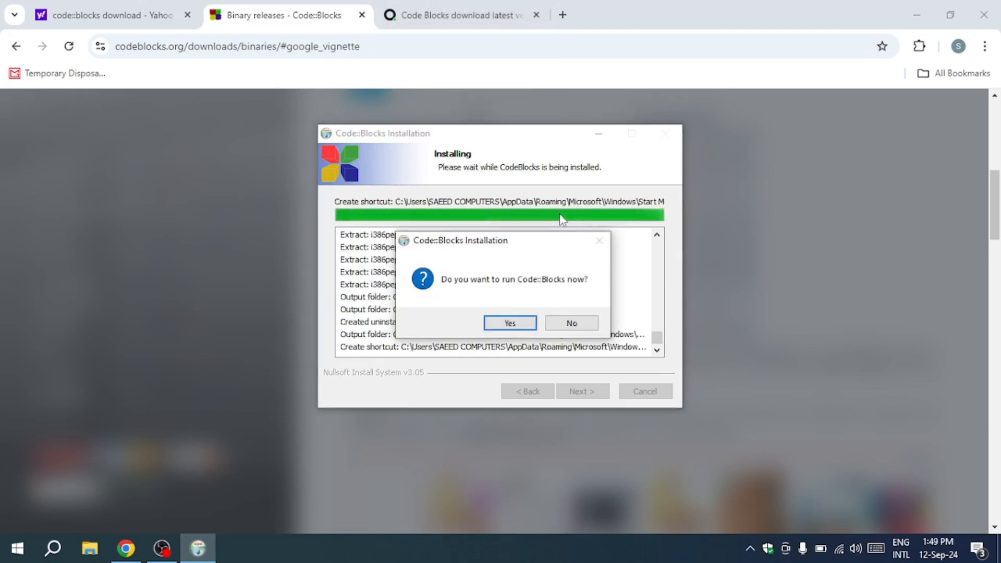
Launch Code::Blocks after installing and move its desktop shortcut to the upper right
click(528, 324)
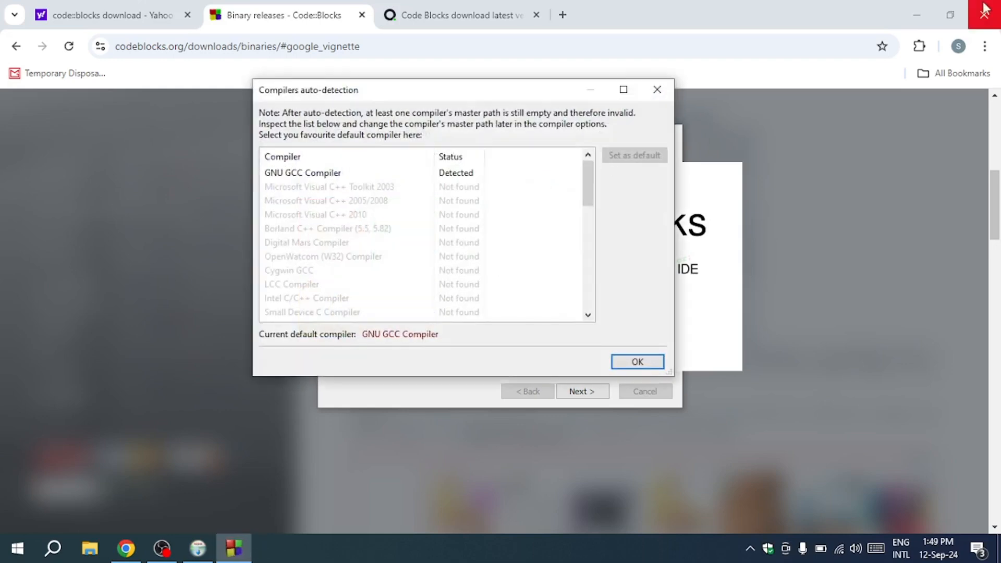
click(917, 15)
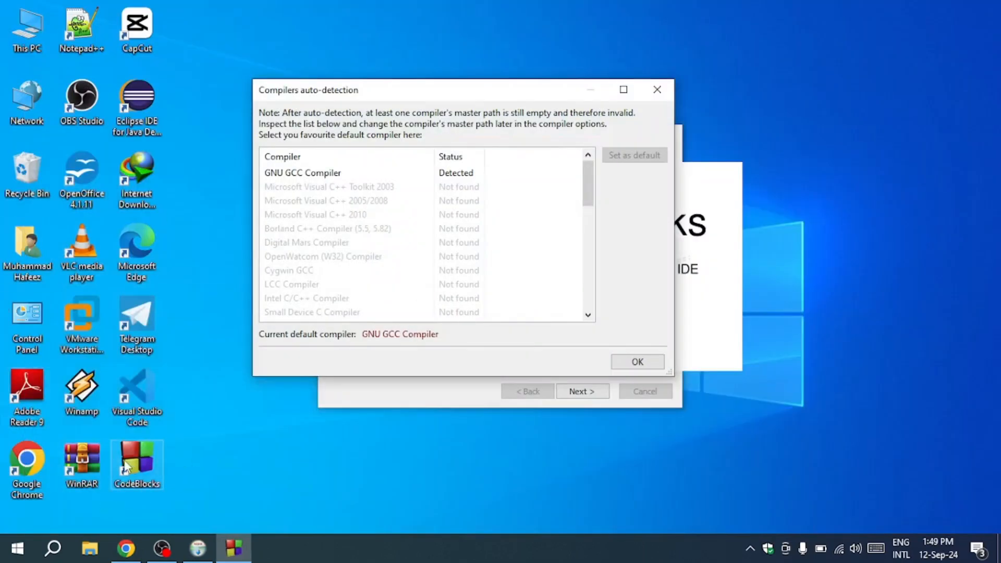
drag(133, 465, 793, 102)
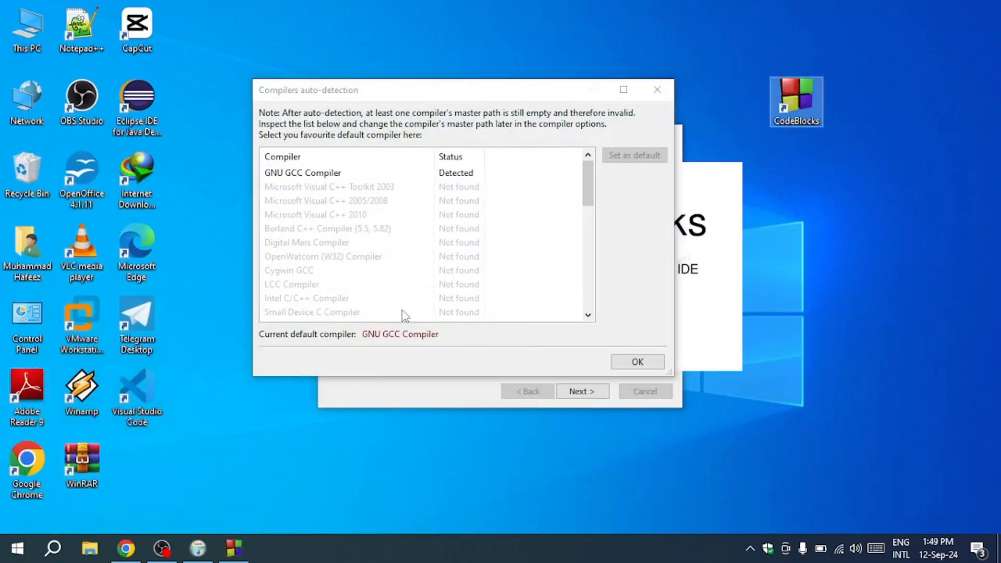
Set GNU GCC Compiler as the default compiler and finish the setup wizard
click(313, 173)
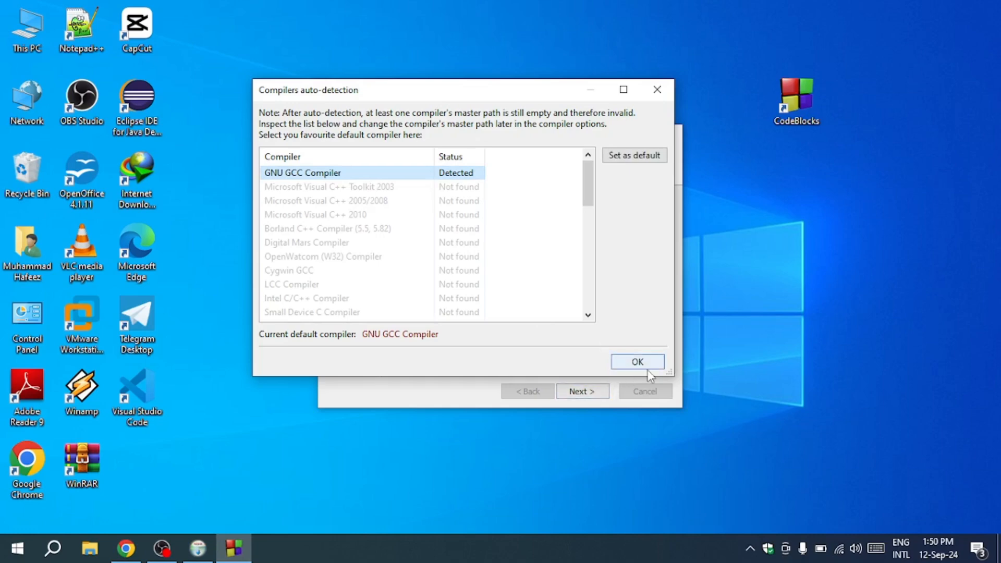
click(637, 361)
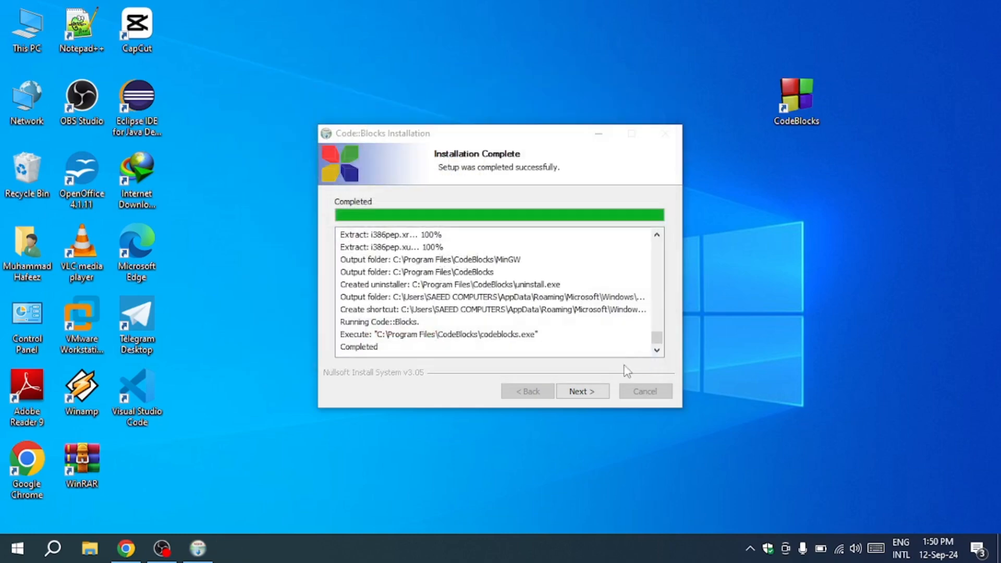
click(589, 390)
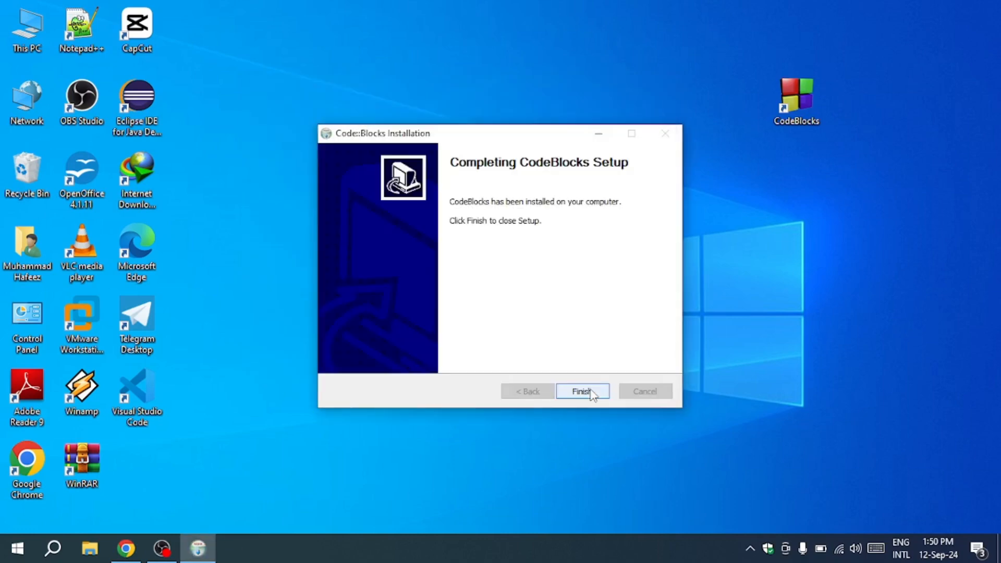
click(591, 394)
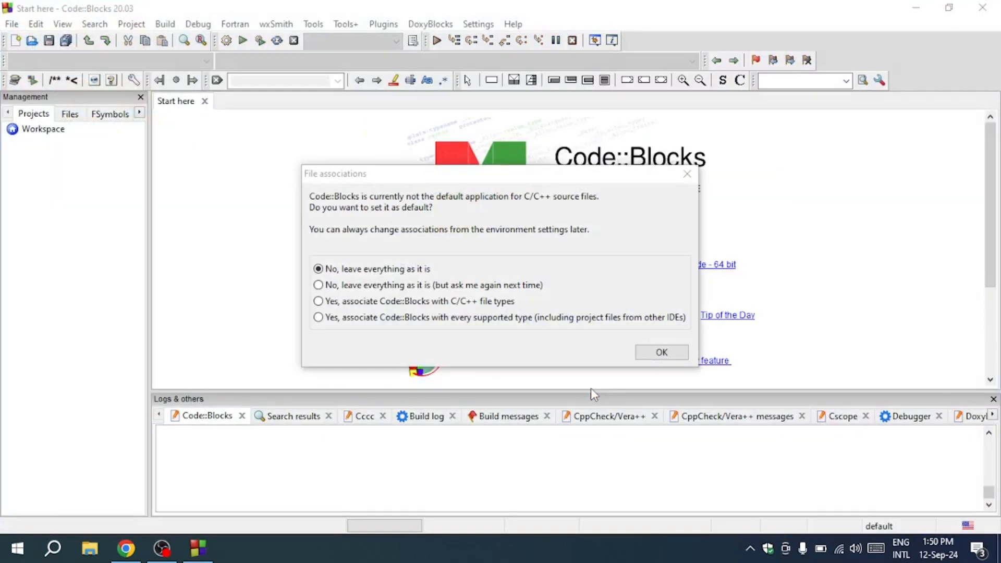
Keep the file associations unchanged and close the project template chooser
click(673, 355)
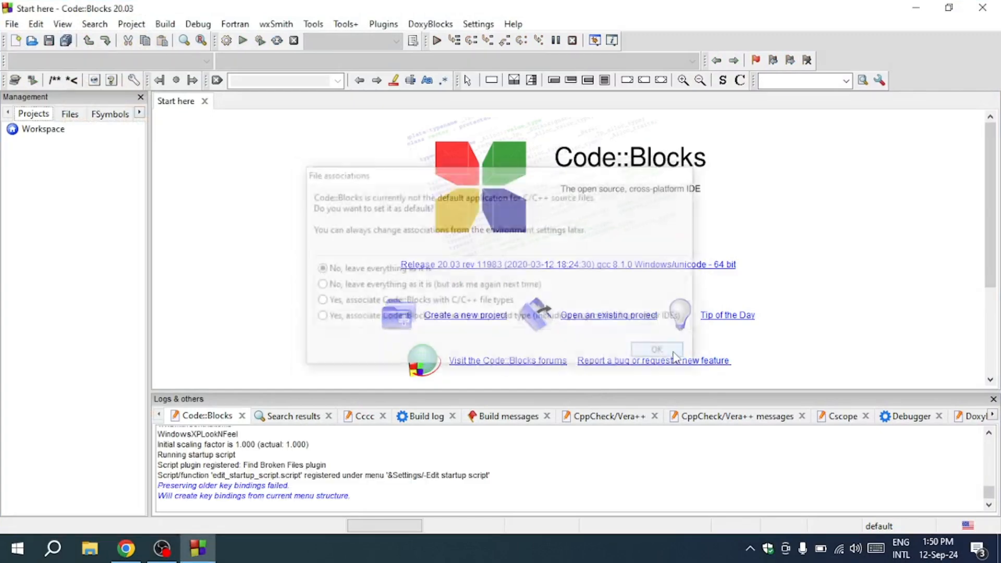
click(466, 316)
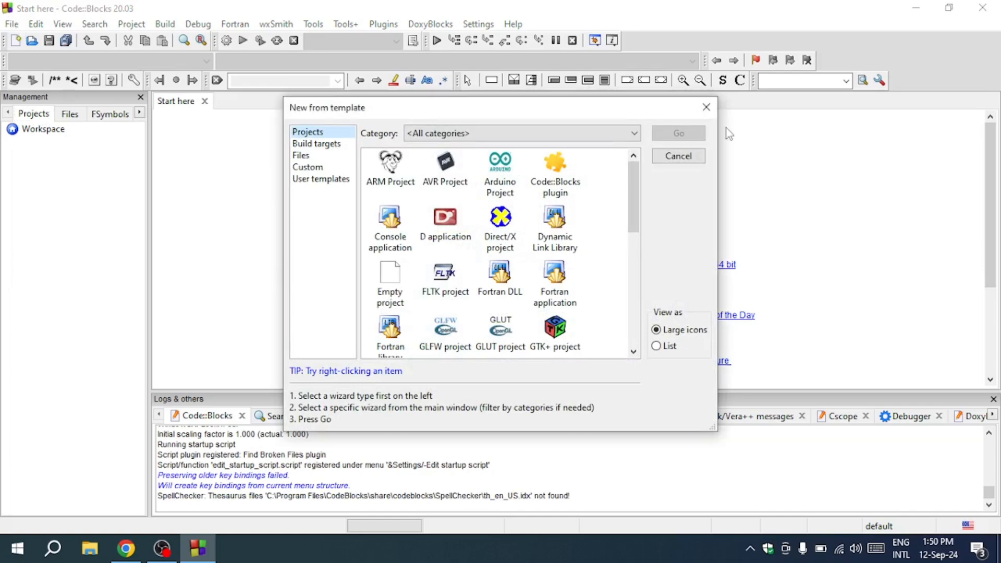
click(706, 107)
Bring the New from template dialog back up through File > New > Project
click(12, 24)
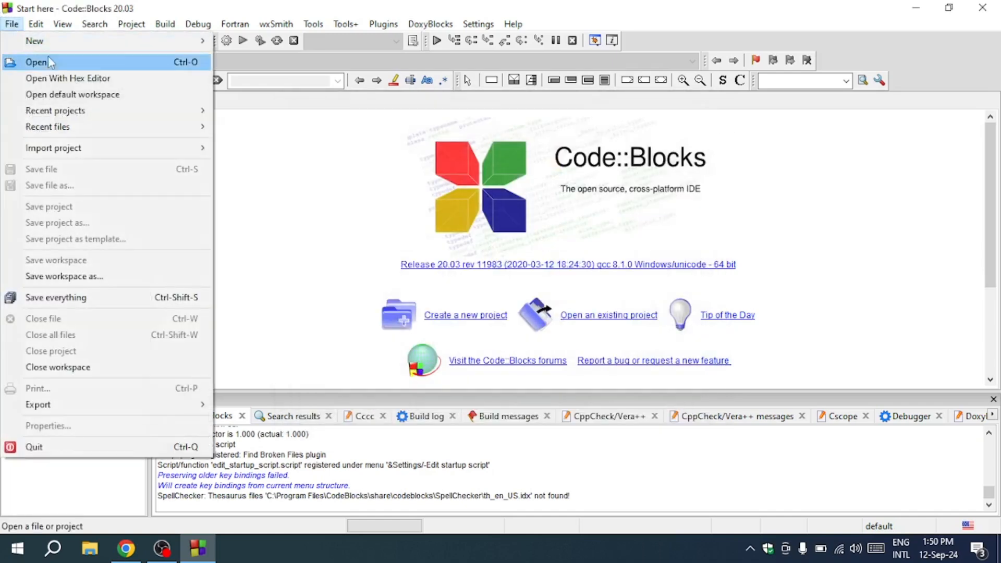
mouse_move(78, 40)
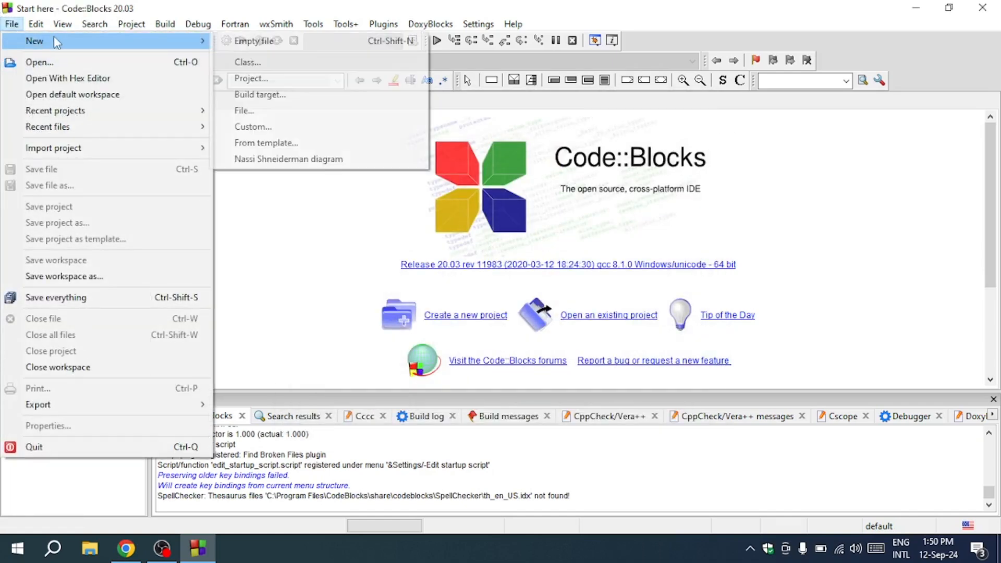
click(271, 76)
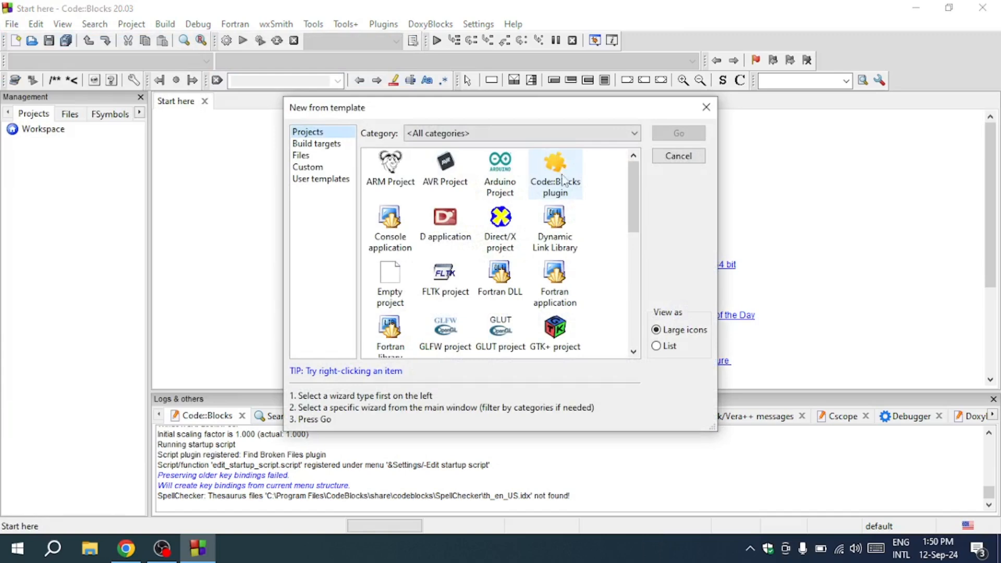
Start the C/C++ source file wizard with C as the language
click(317, 144)
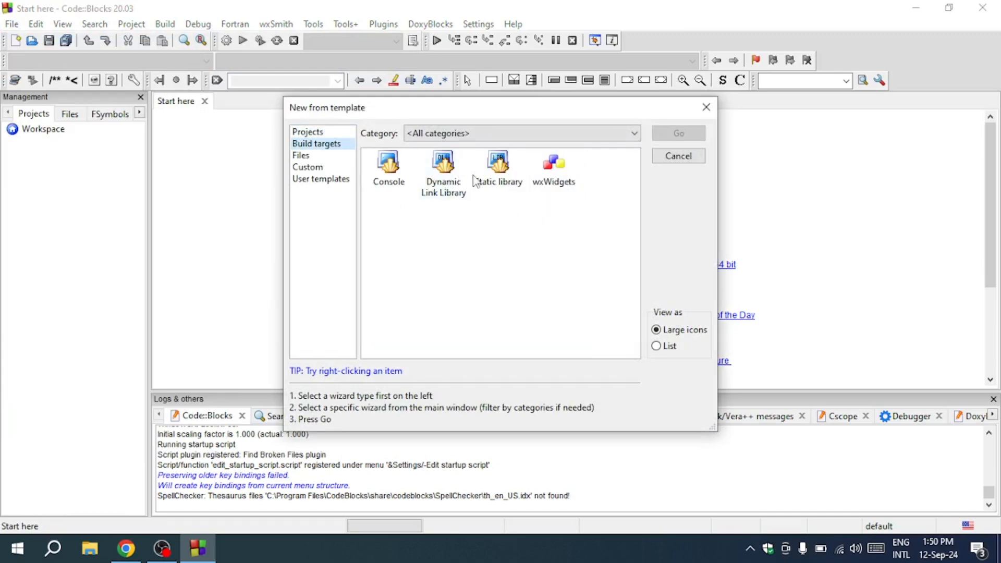
click(301, 155)
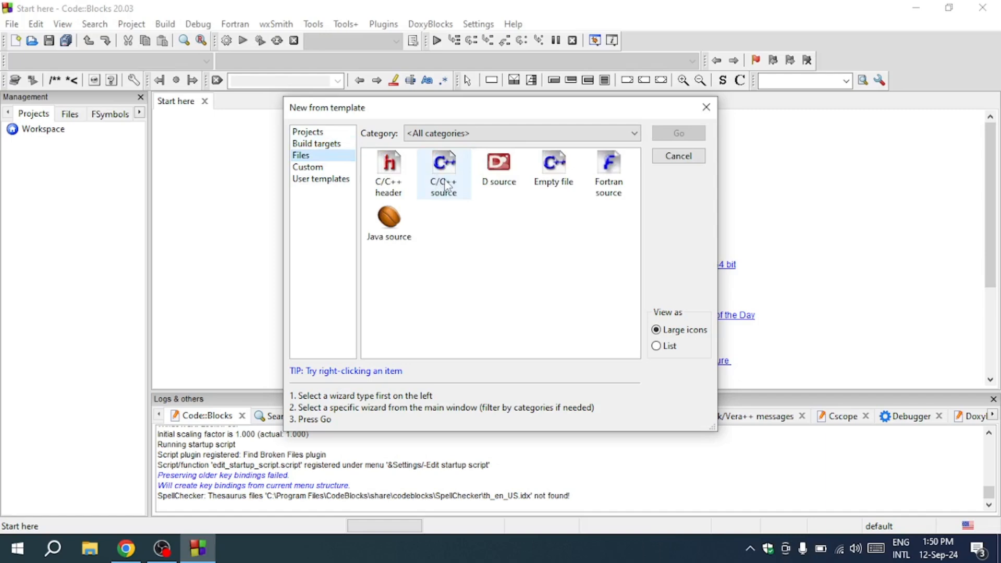
click(447, 186)
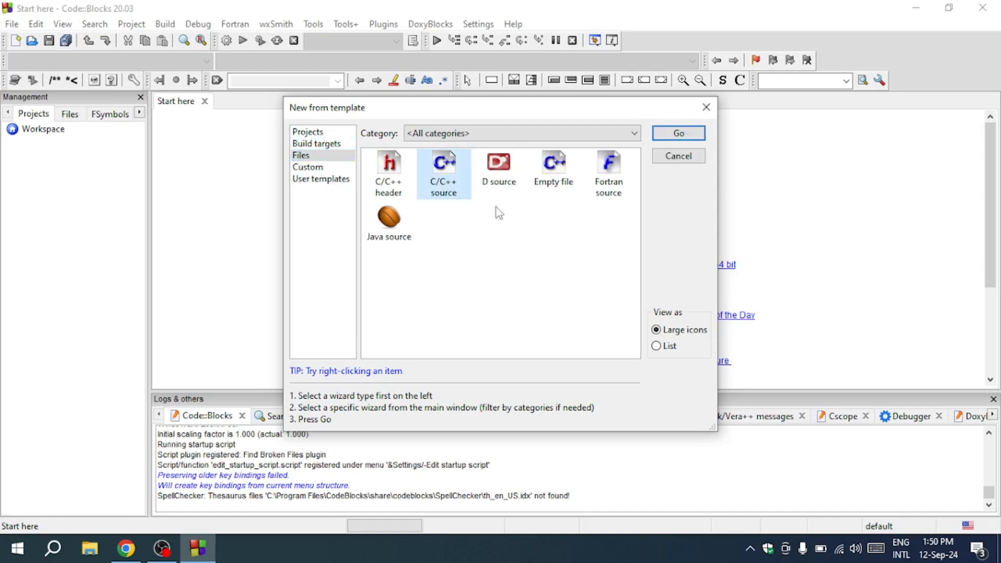
double_click(448, 188)
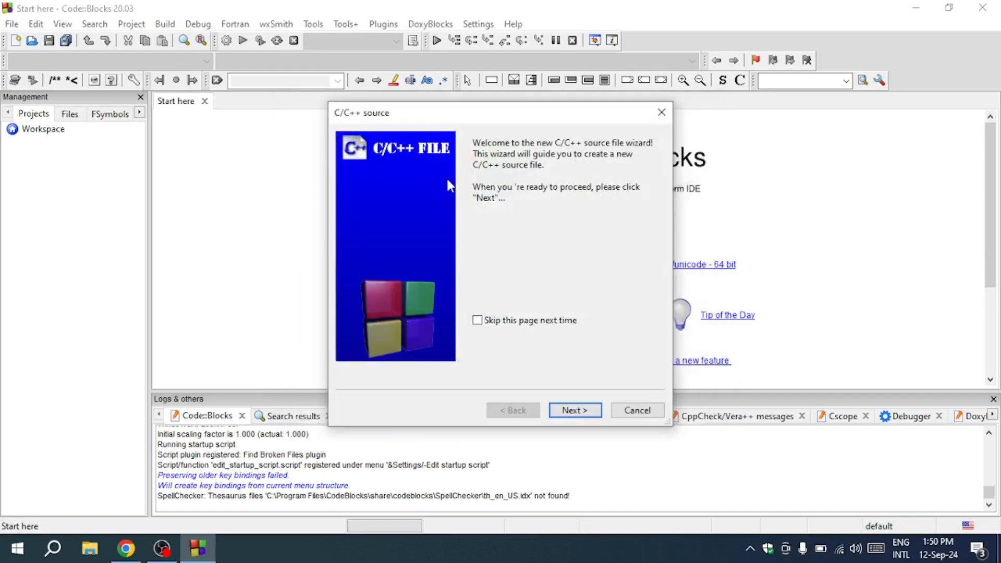
click(574, 409)
click(490, 186)
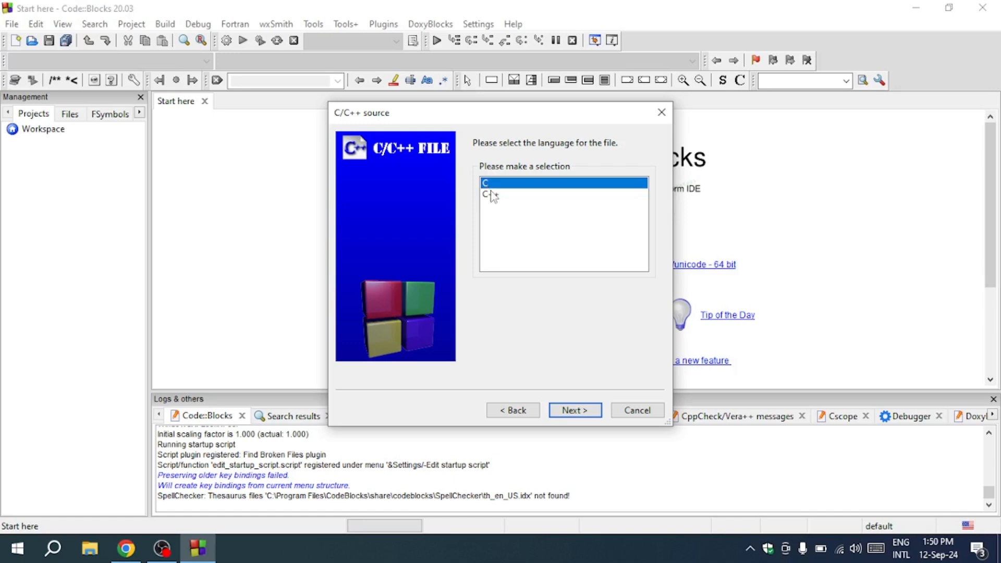
click(583, 412)
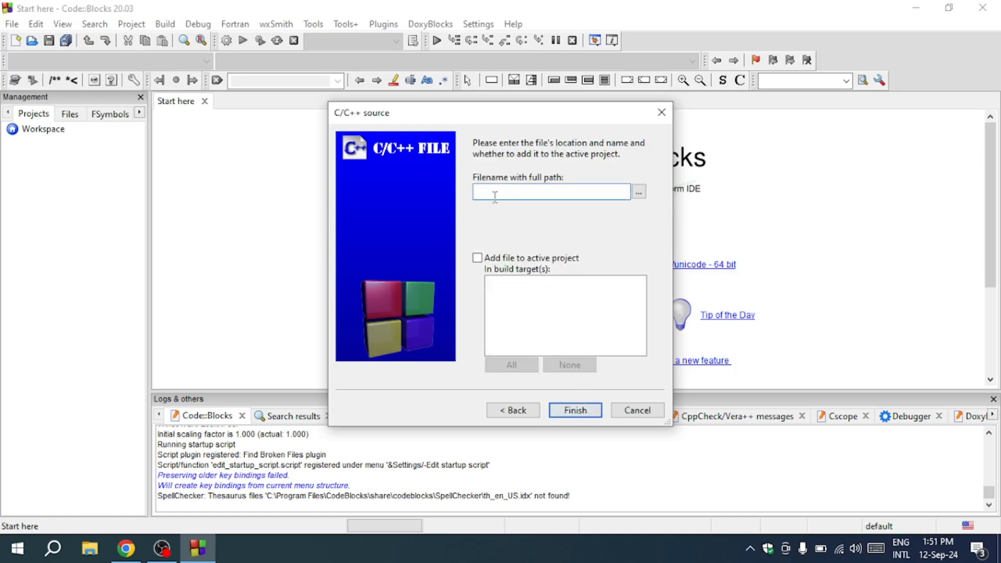
Create a cprograms folder in Documents and open it as the save location
click(639, 192)
right_click(477, 218)
mouse_move(553, 443)
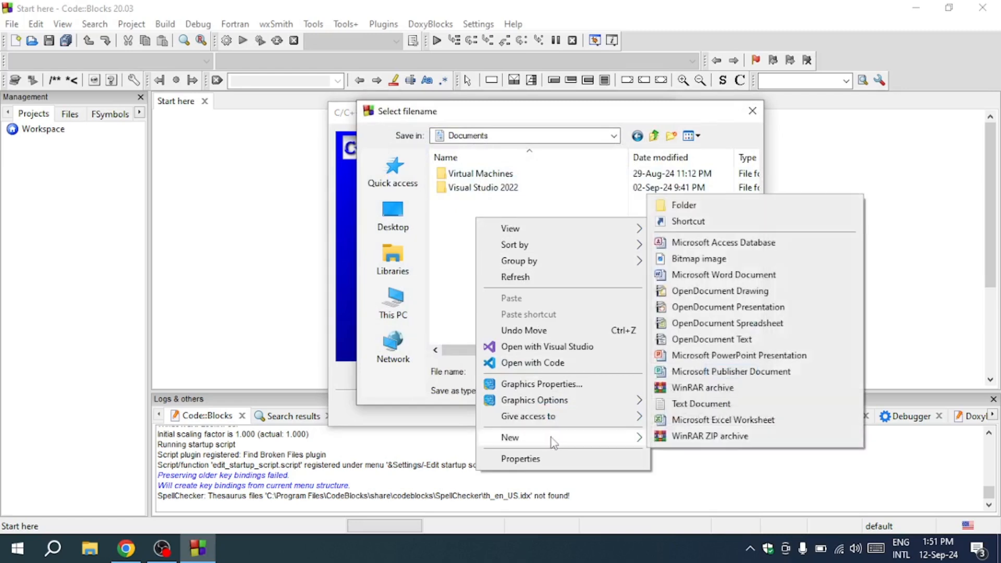
click(683, 205)
text(cprogr)
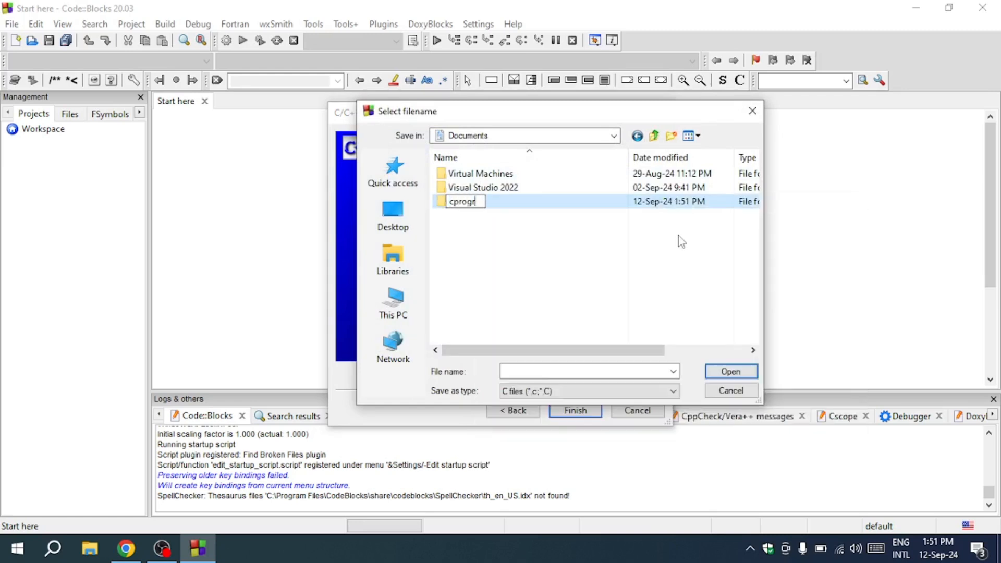
text(ams)
key(Return)
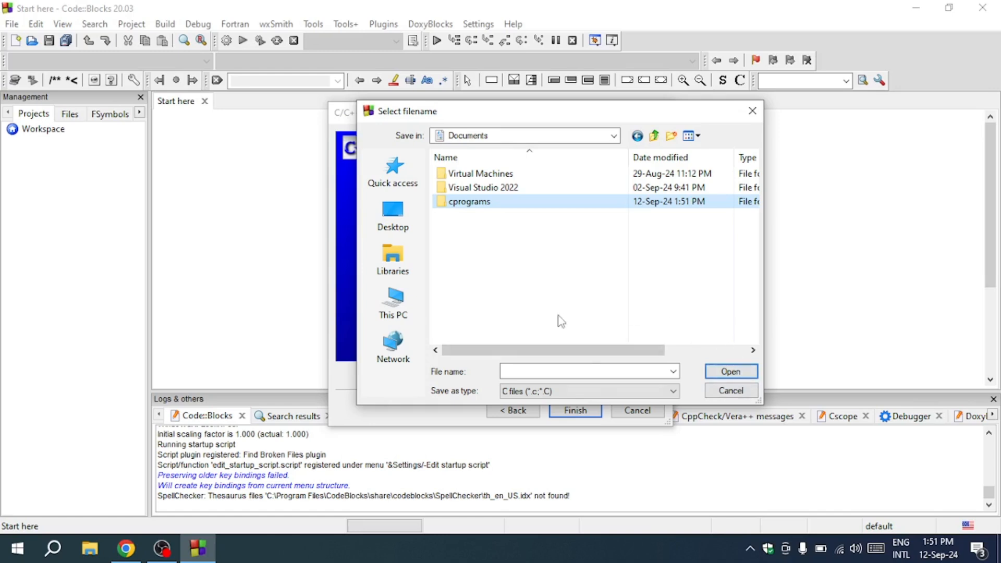
double_click(517, 205)
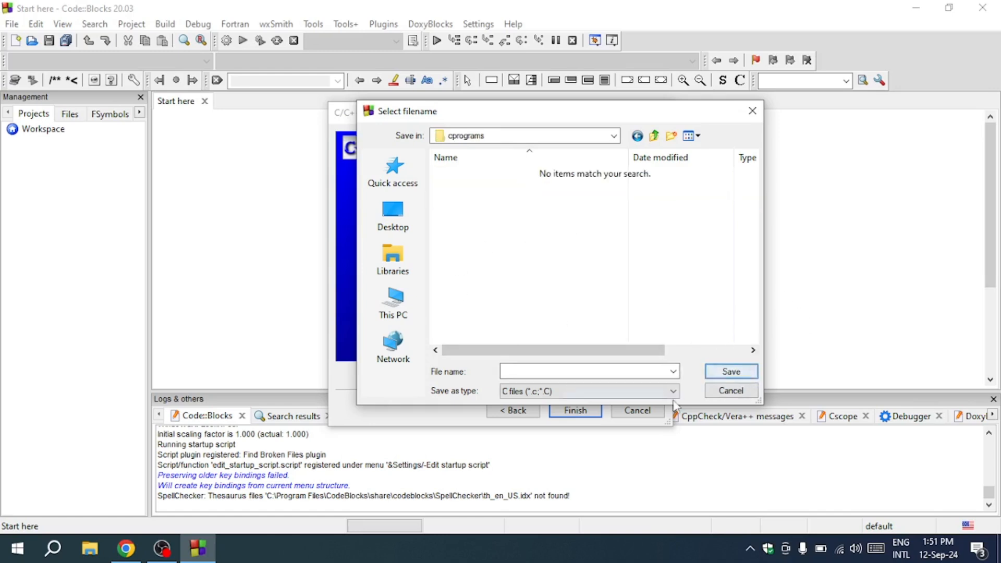
Name the new C file progs1, keeping C files as the file type
click(527, 391)
click(526, 398)
key(shift+Tab)
text(pr)
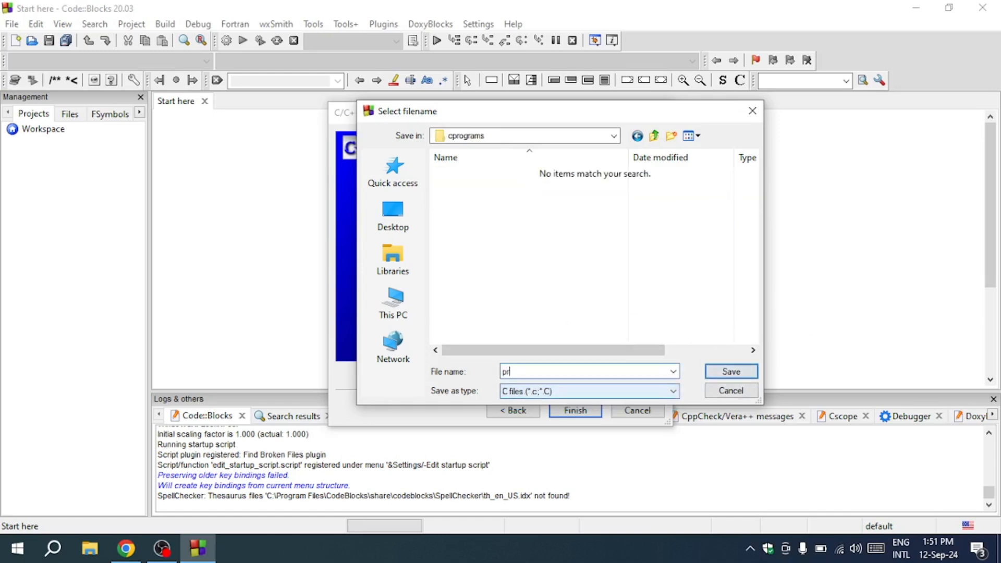
text(ogs1)
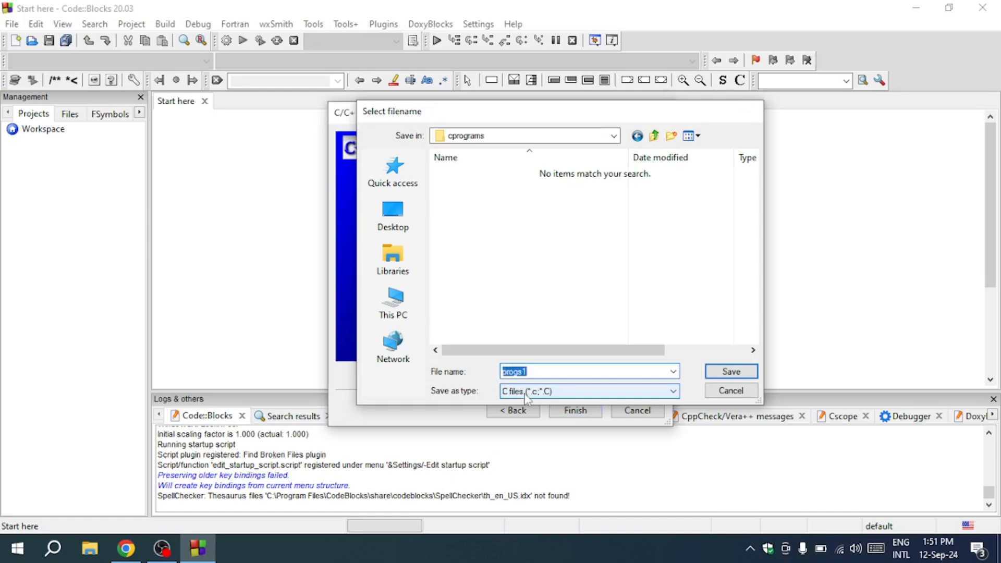
key(Return)
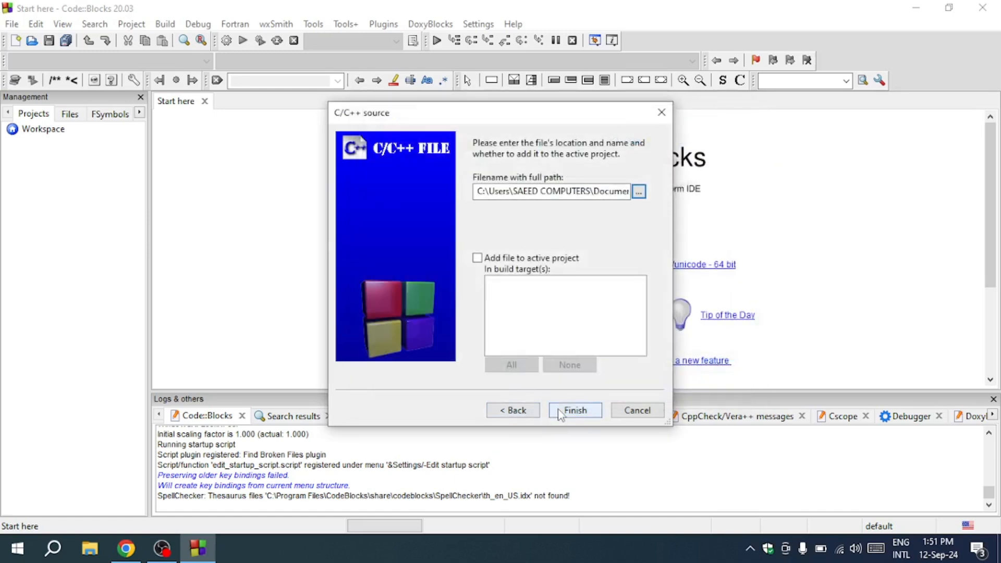
Create progs1.c and type the stdio.h include, int main(), an opening brace and printf("hello, world");
click(573, 411)
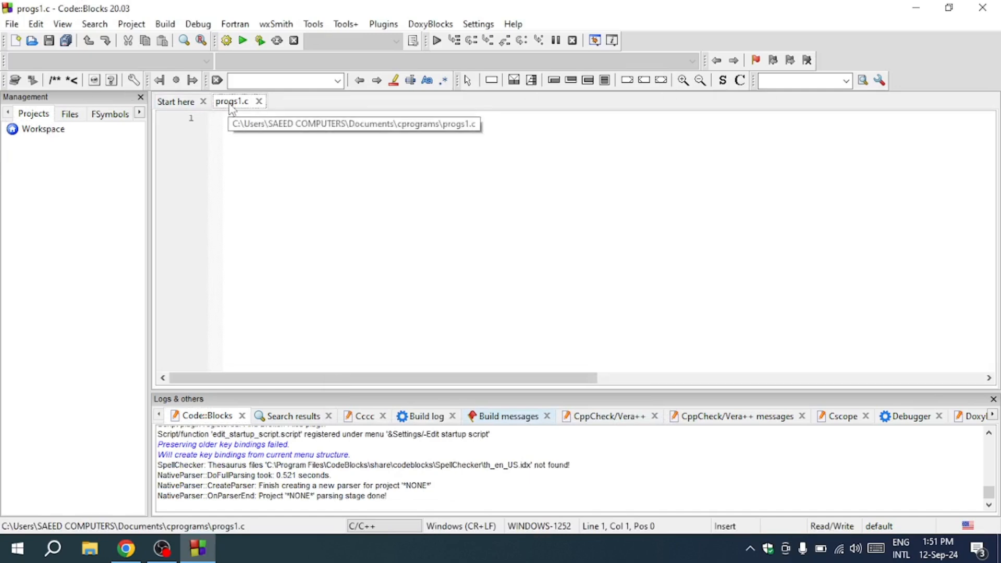
text(#inlude)
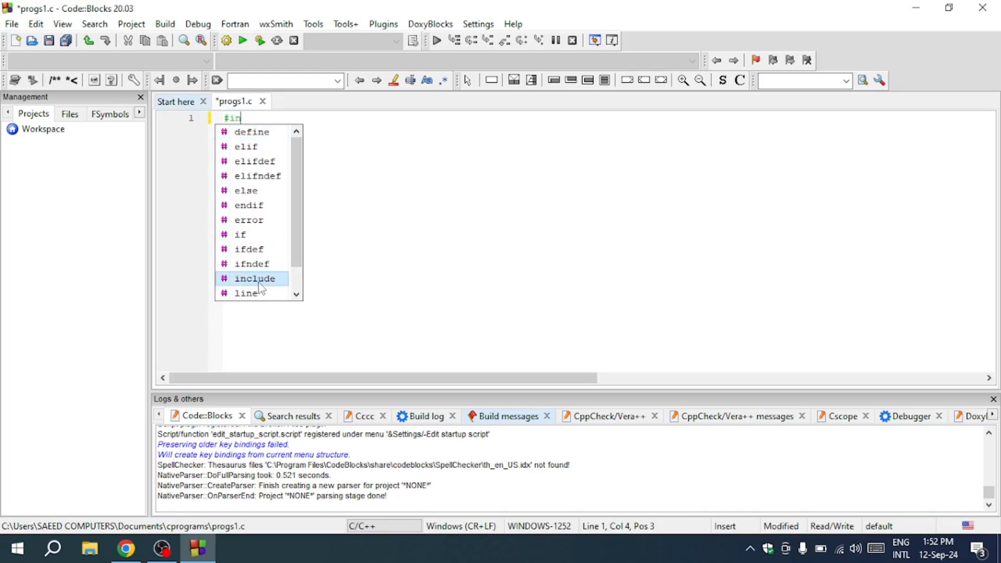
text(dio.h>)
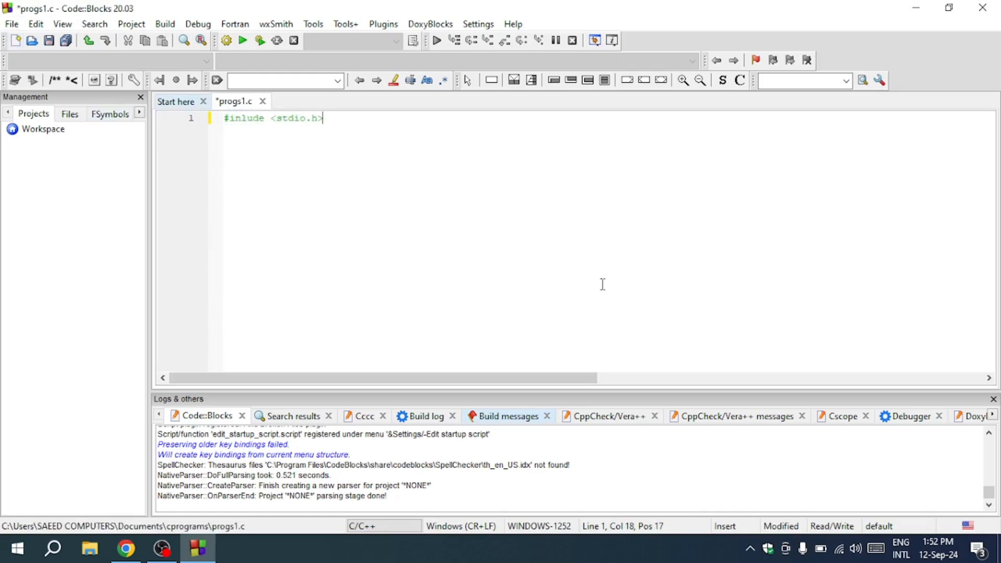
key(Return)
text(int main())
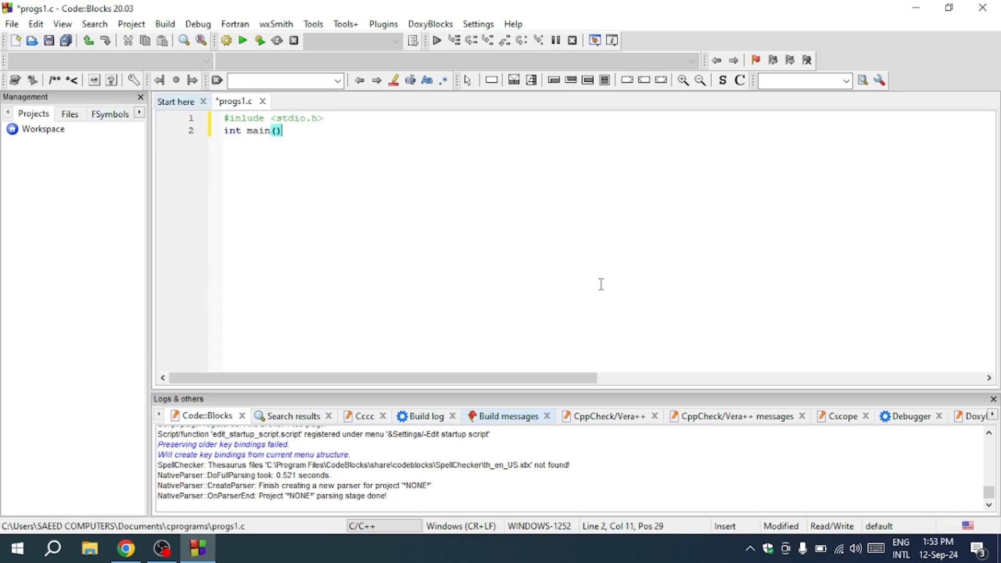
key(Return)
text({)
key(Return)
text(printf ()
text("hello, world)
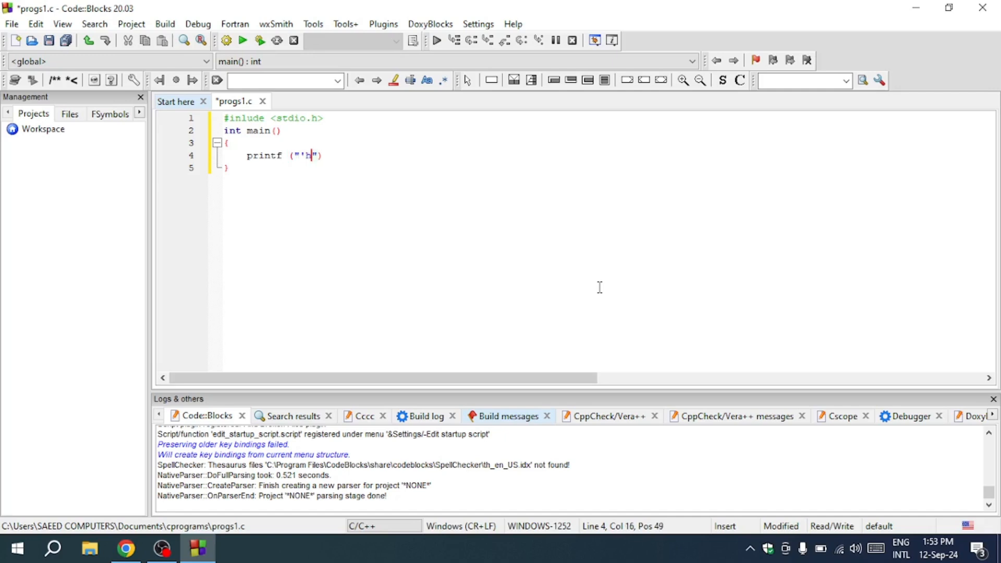
text(");)
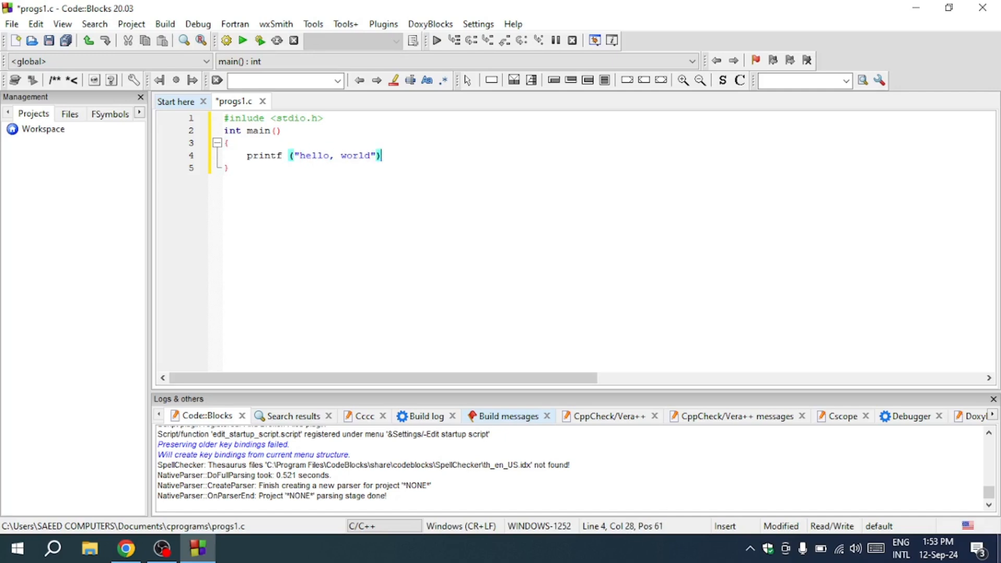
Add return 0;, remove the space after printf, and save progs1.c
key(F2)
key(Return)
text(return 0;)
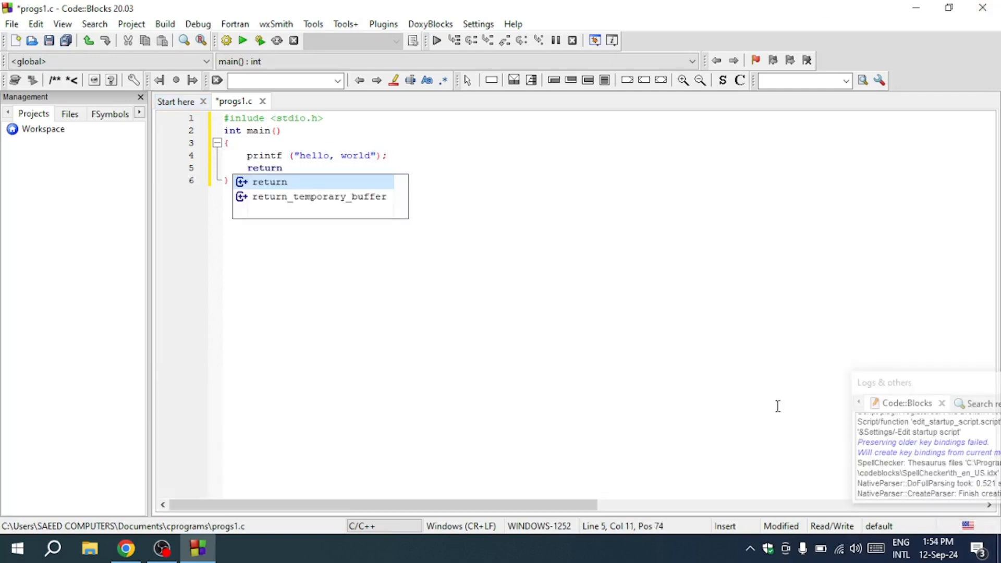
click(291, 155)
key(BackSpace)
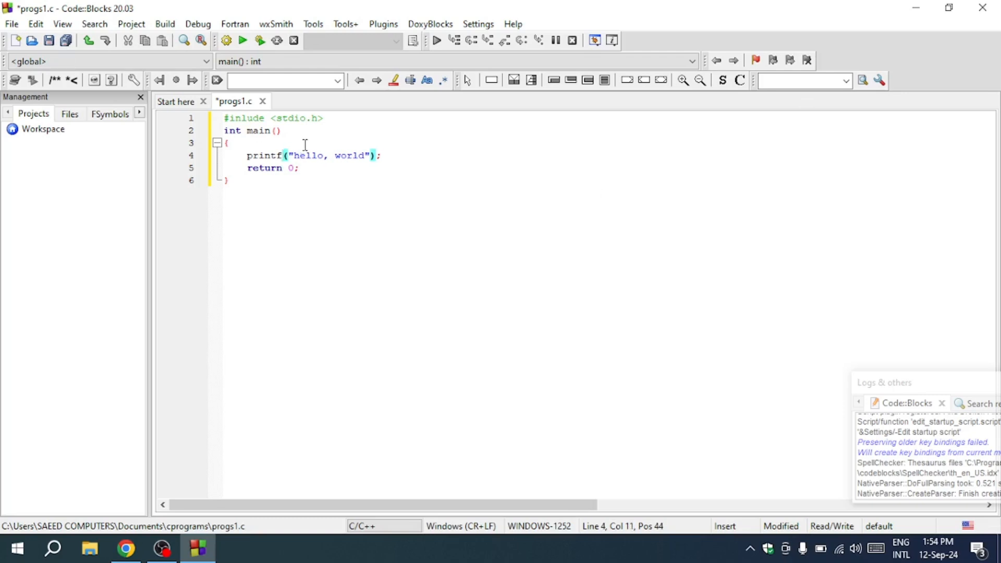
click(290, 190)
click(51, 46)
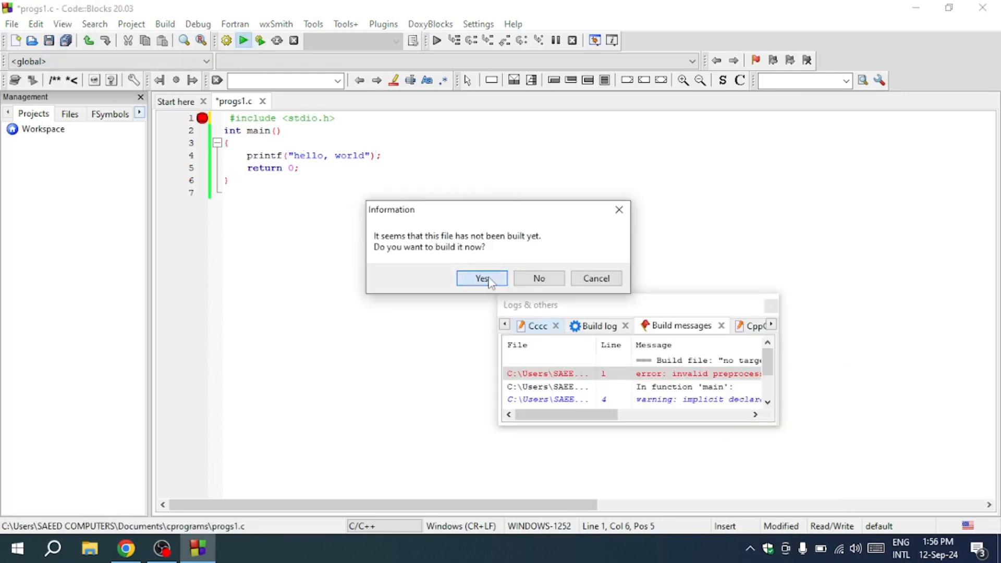
Build and run progs1.c, maximize the hello, world console, then restore and minimize it
click(488, 278)
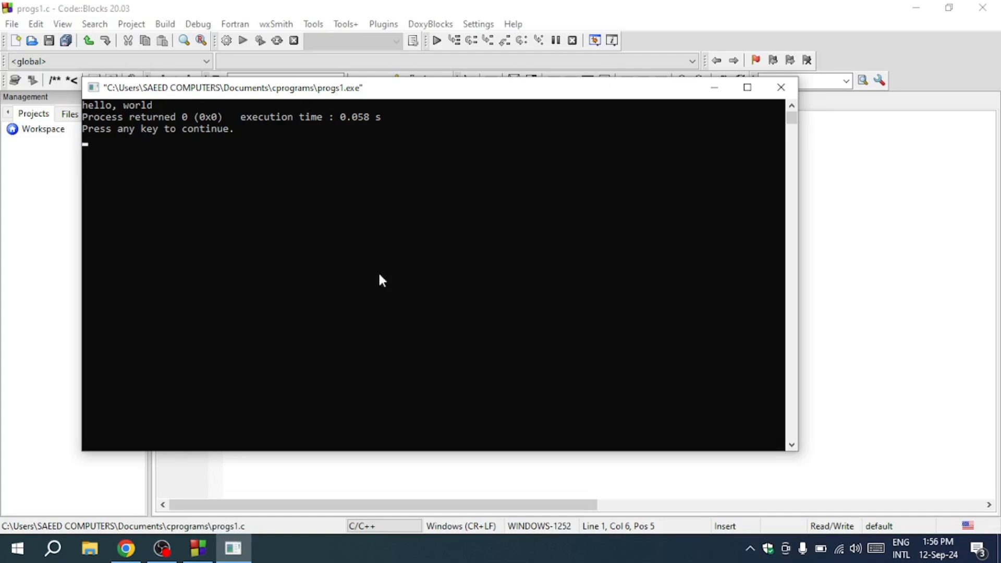
click(748, 87)
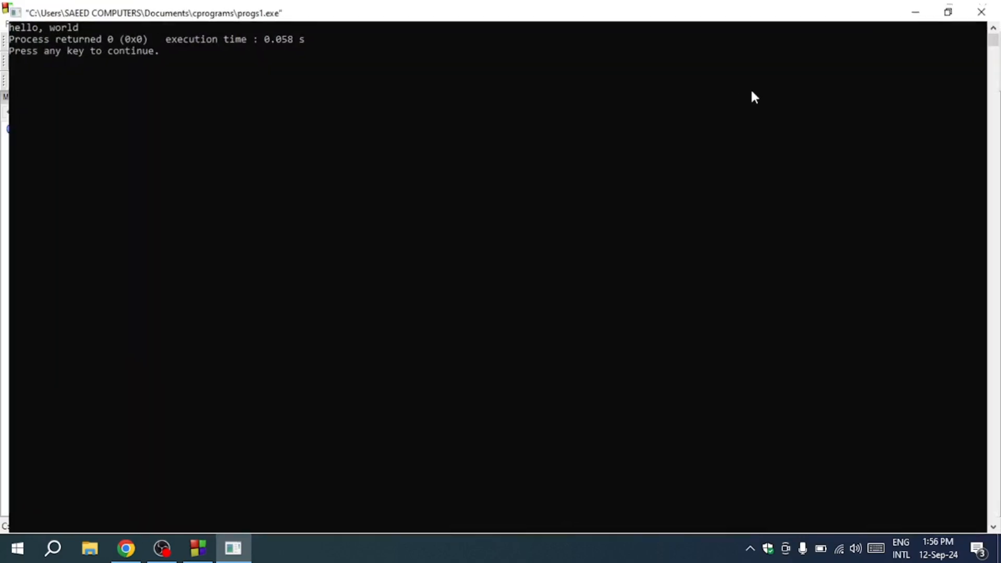
click(957, 13)
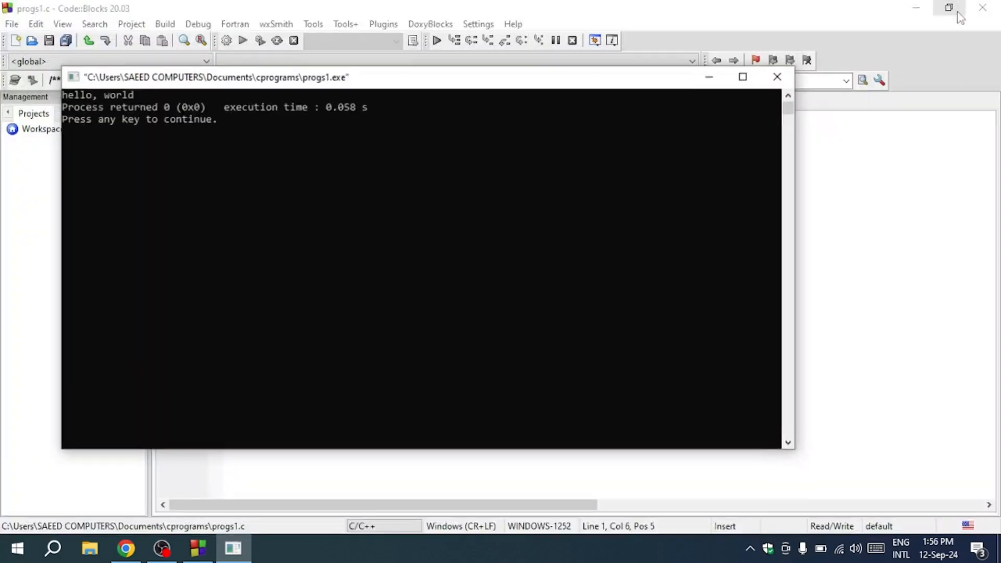
click(725, 103)
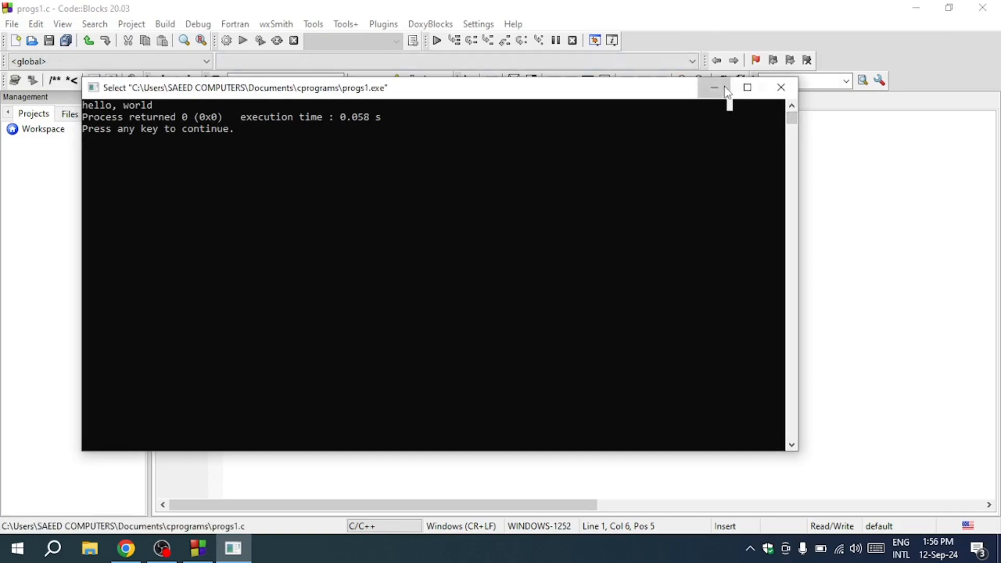
click(727, 89)
Minimize Code::Blocks so only the desktop shows
click(917, 8)
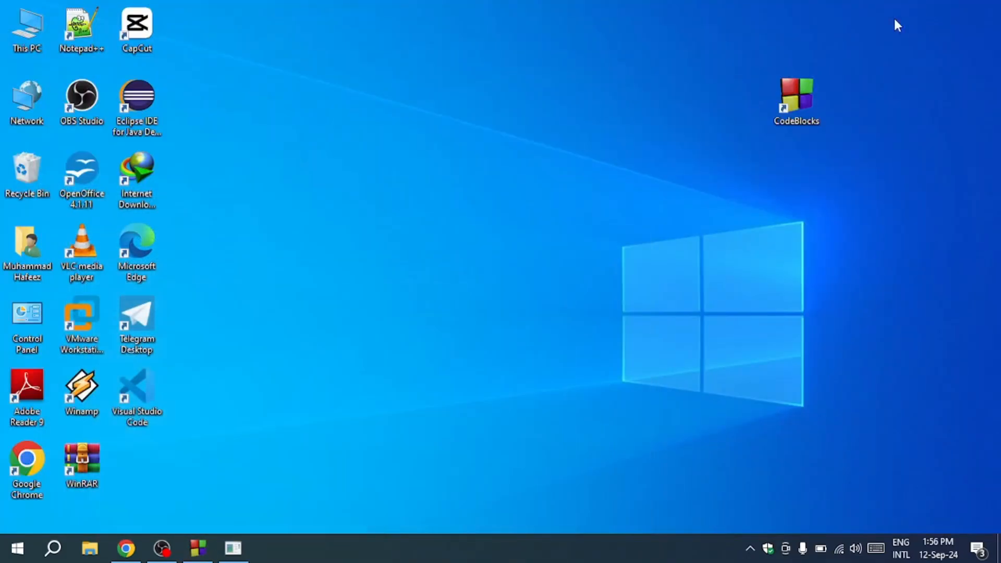
mouse_move(128, 549)
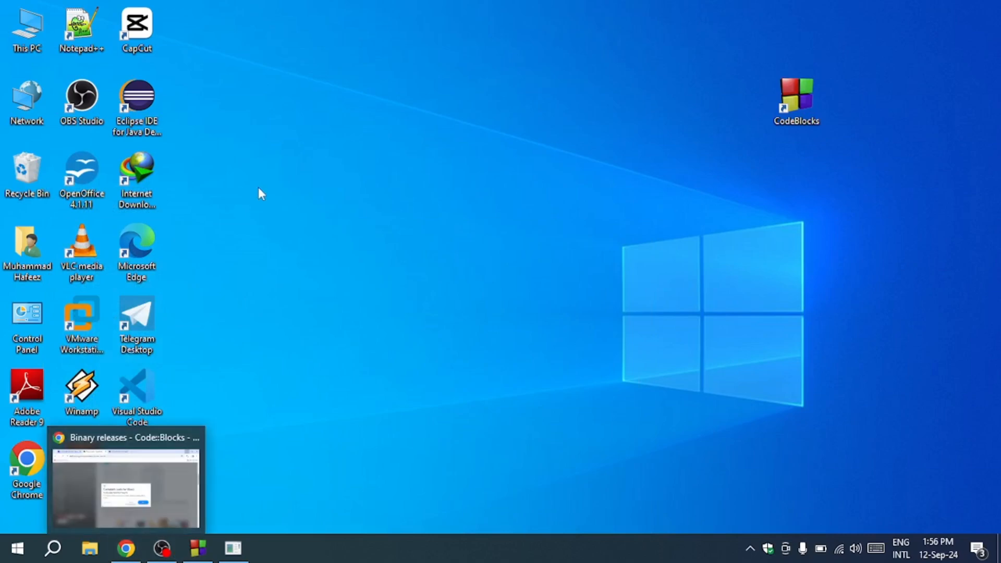